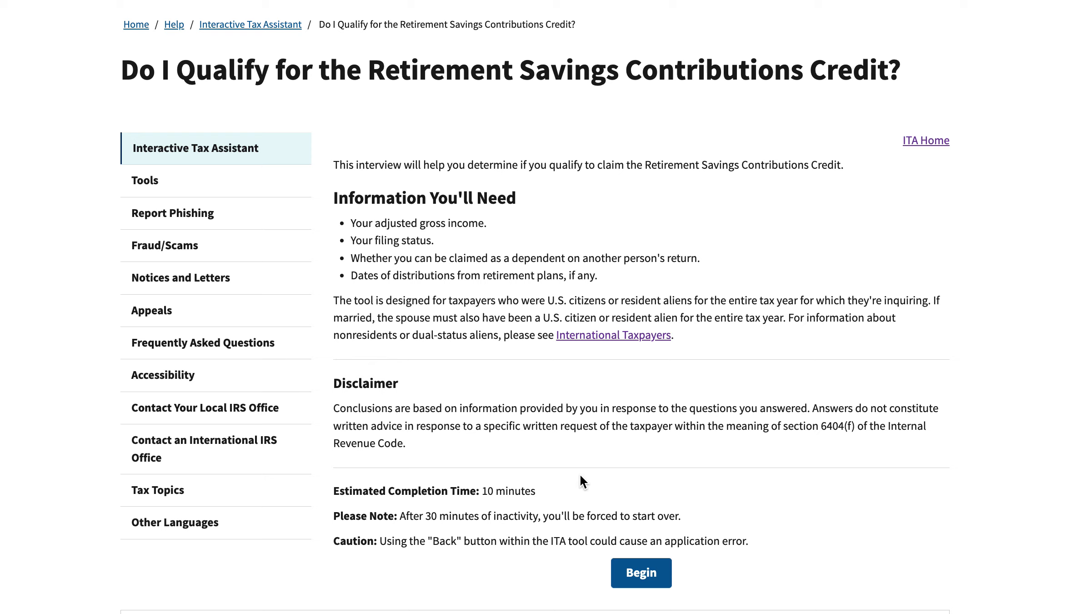
- Begin the credit interview and select 2023 as the tax year, leaving filing status unchanged
left_click(642, 576)
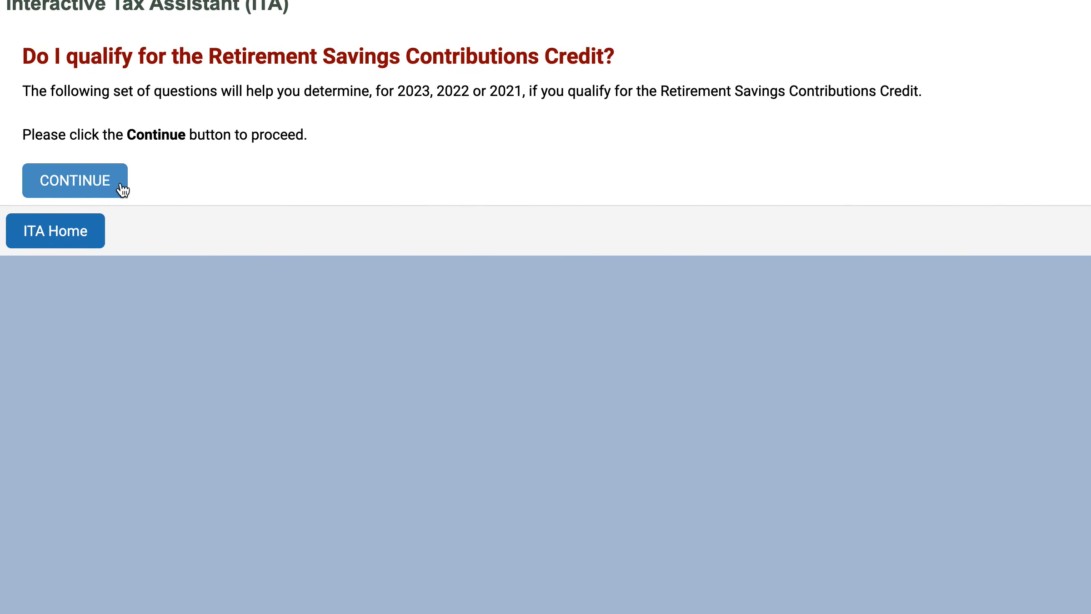
left_click(122, 189)
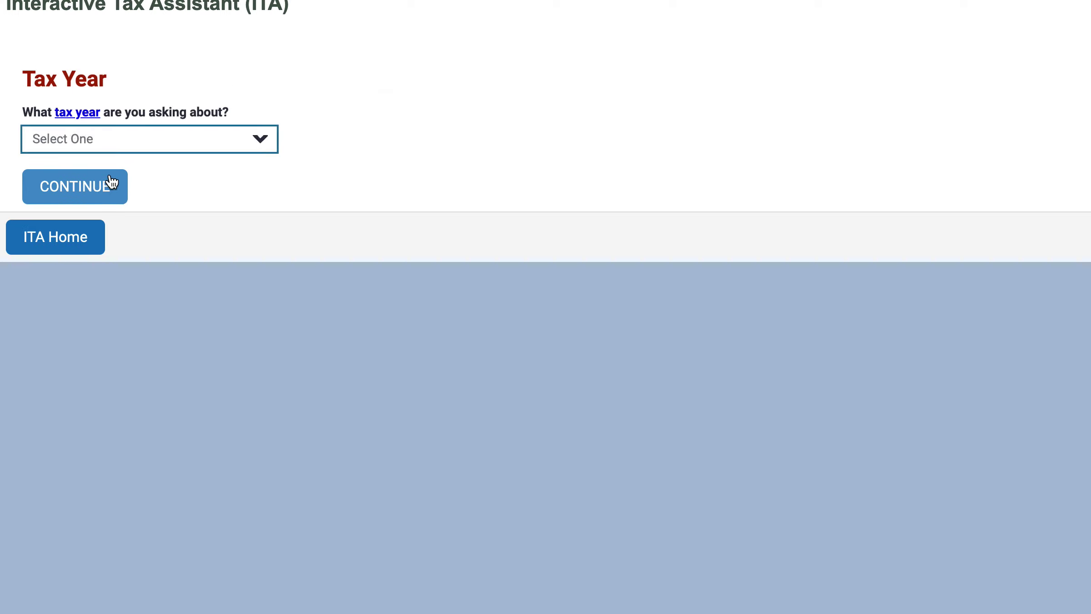
left_click(177, 142)
left_click(171, 158)
left_click(94, 185)
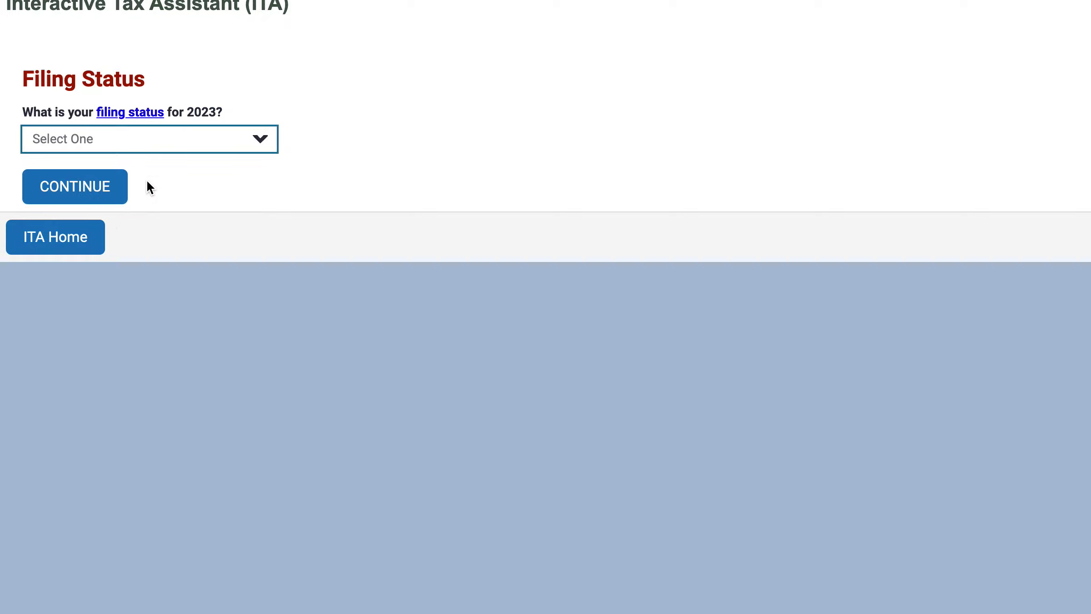
left_click(160, 132)
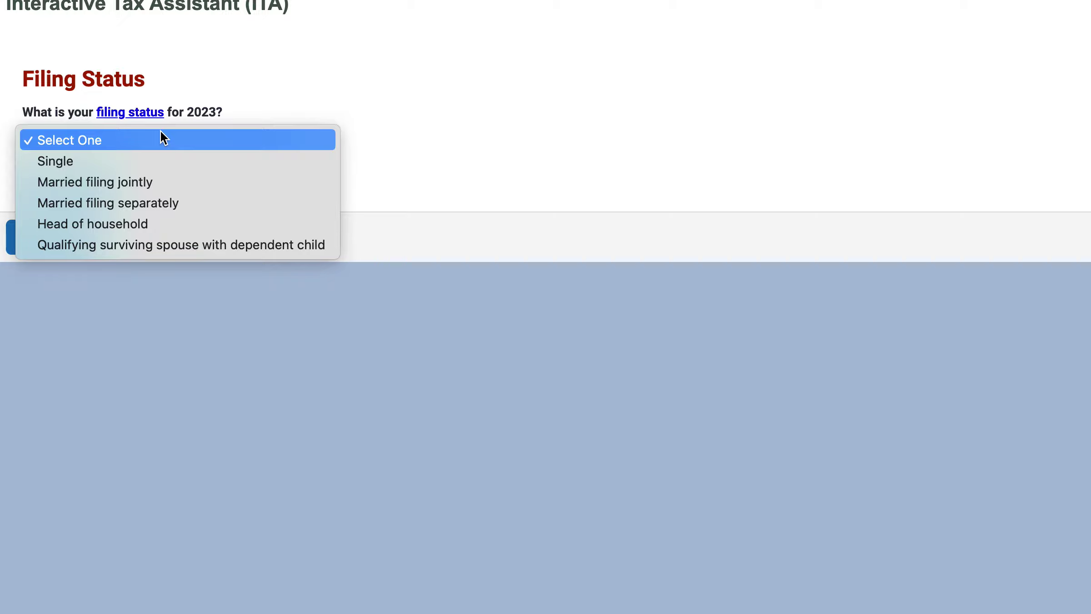
left_click(242, 105)
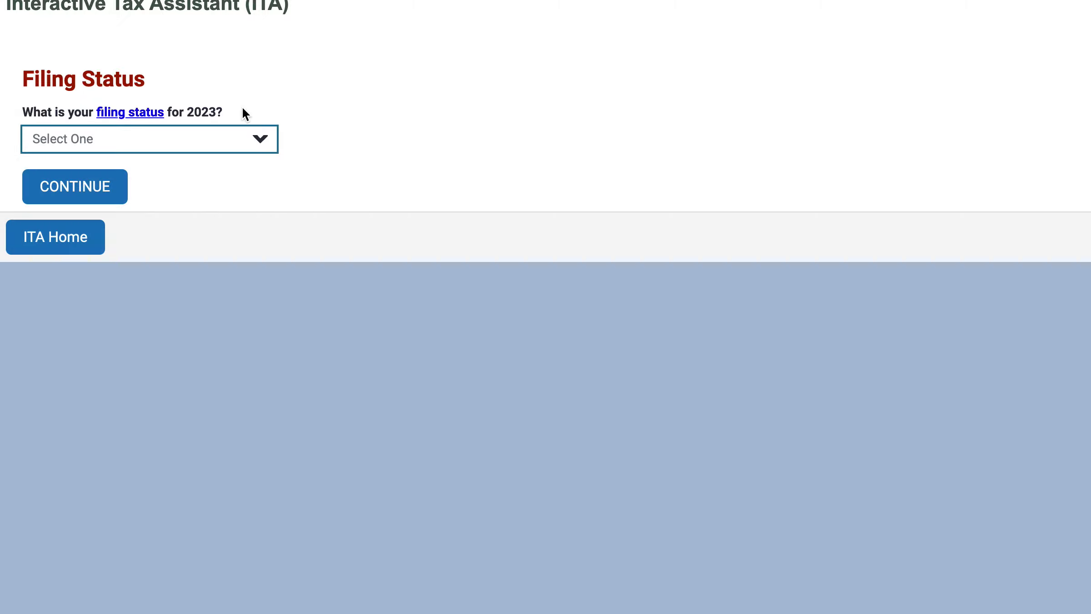
- Read the filing status explanation, then choose Married filing jointly and continue
left_click(123, 113)
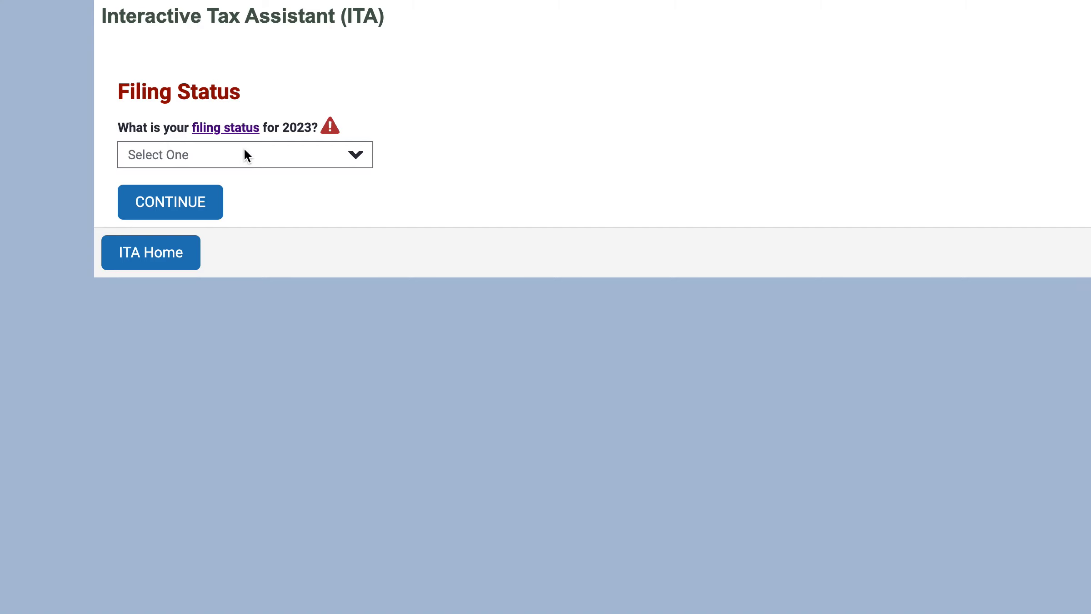
left_click(244, 153)
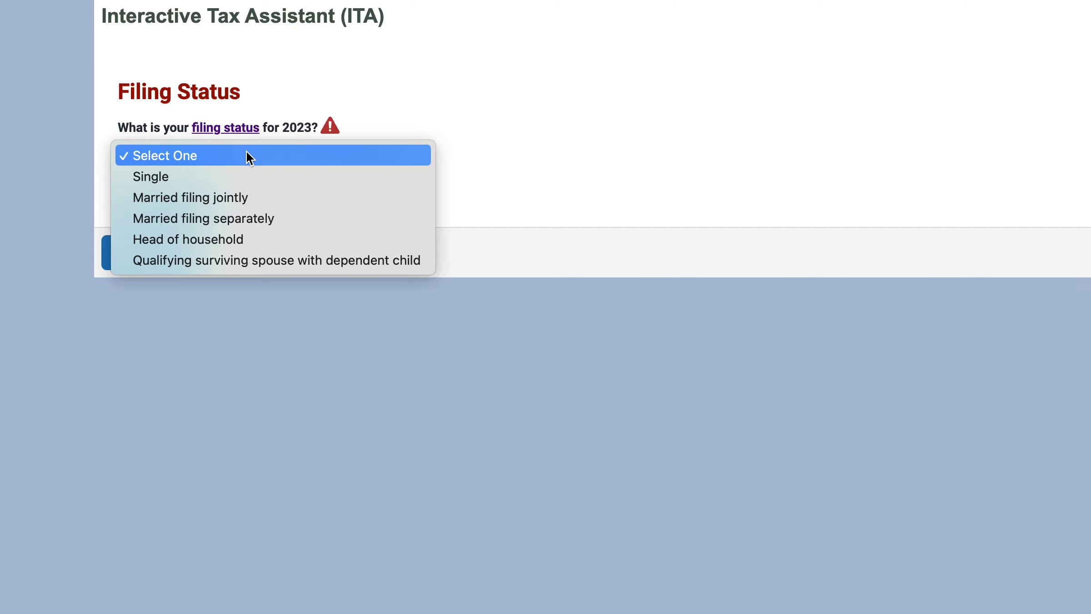
left_click(235, 197)
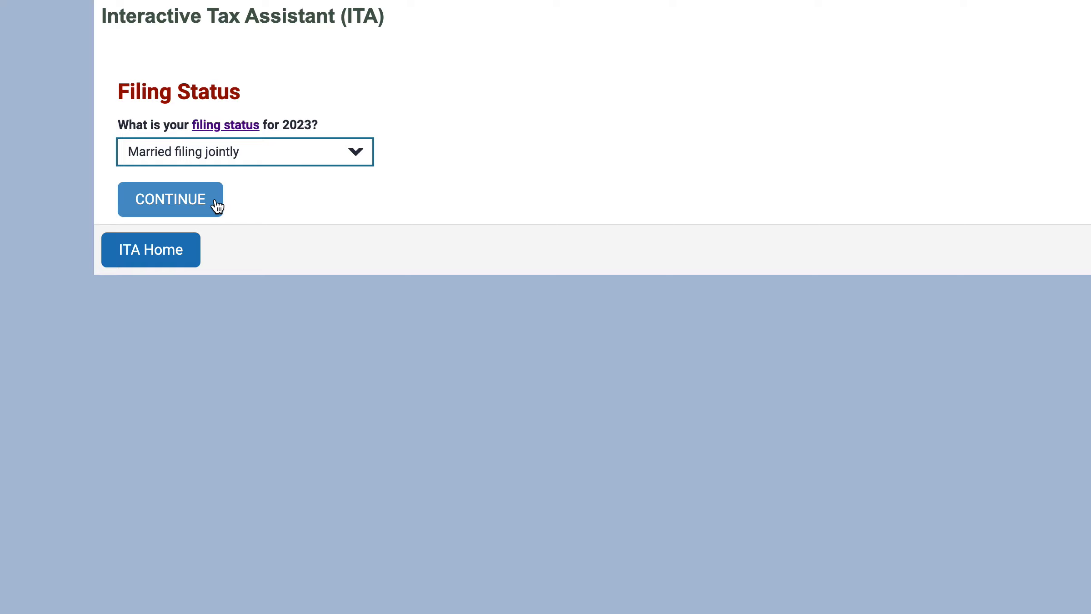
left_click(195, 201)
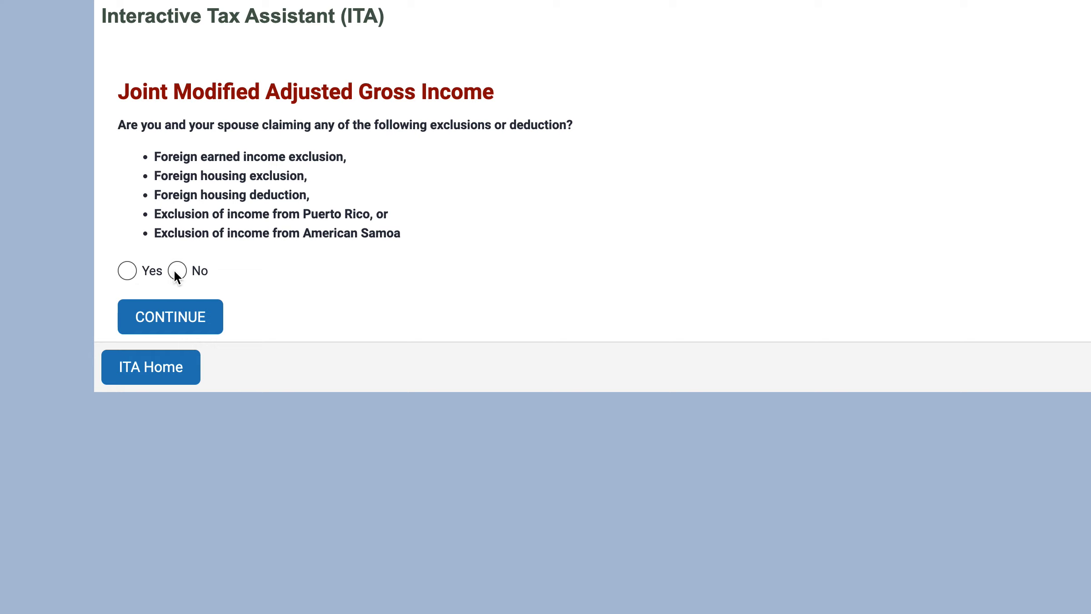
- Answer the foreign exclusions question, then confirm joint income is $73,000.00 or less (Yes)
left_click(127, 271)
left_click(185, 320)
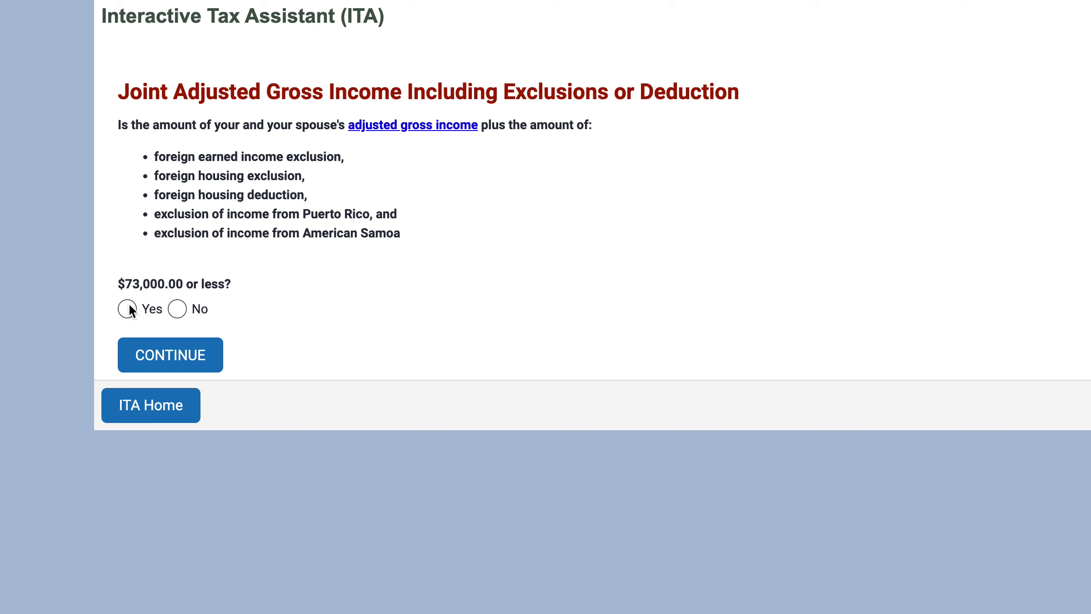
left_click(178, 309)
left_click(191, 358)
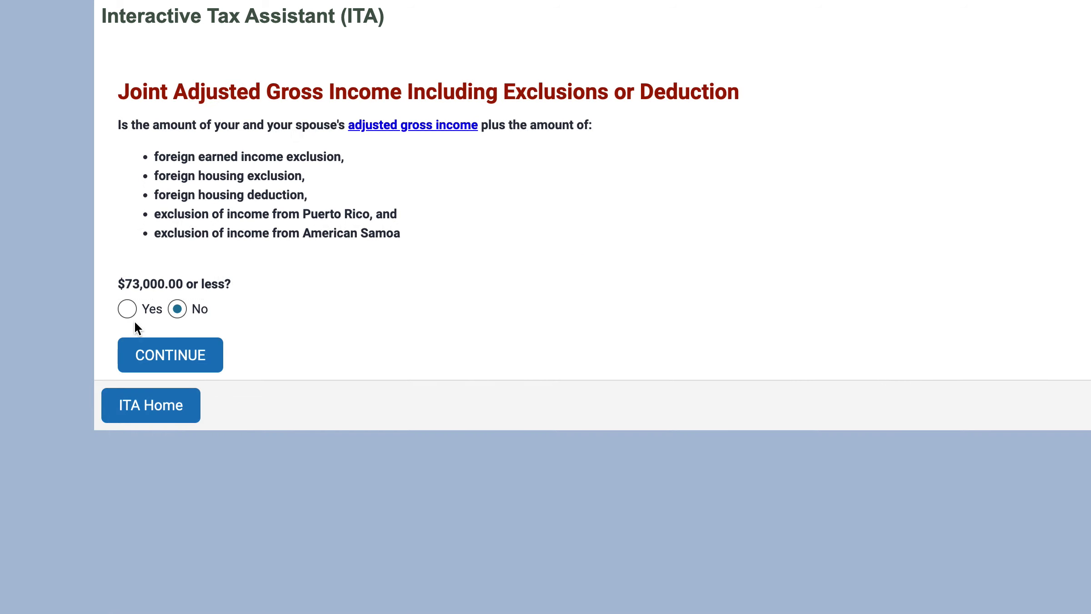
left_click(128, 309)
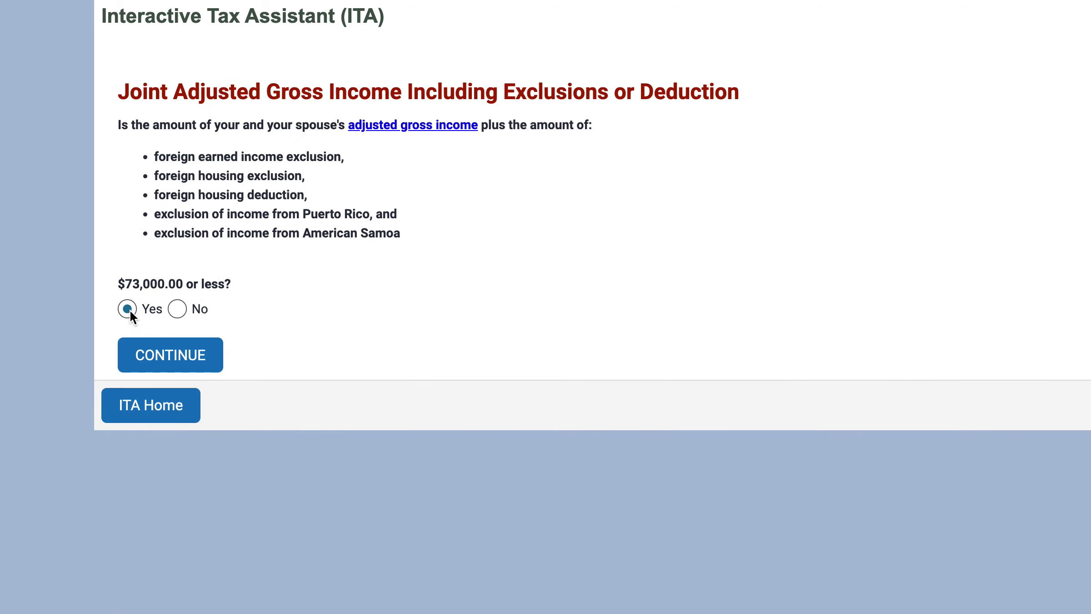
left_click(171, 359)
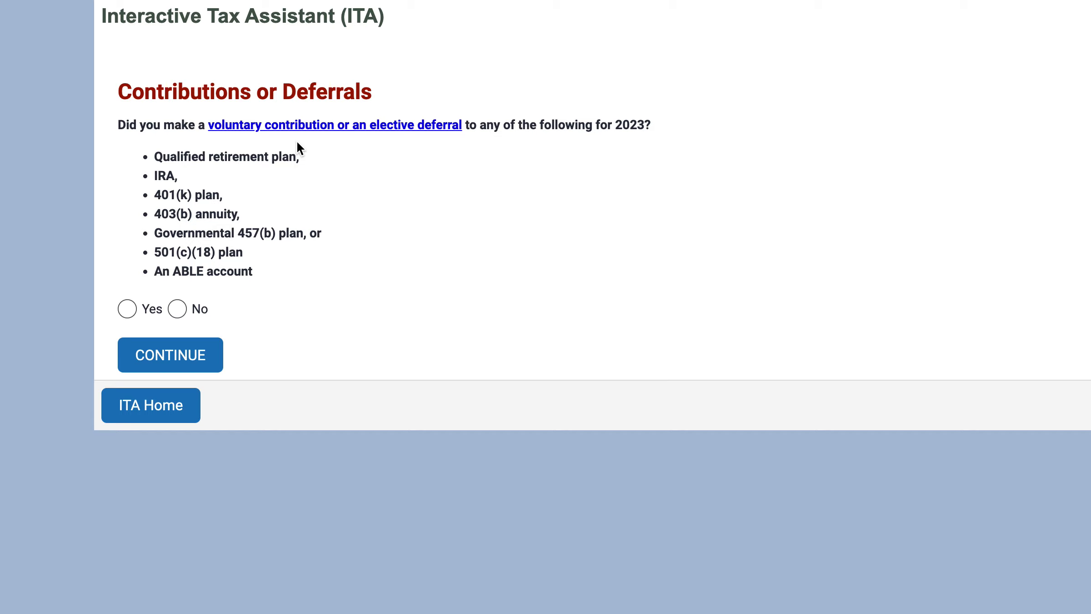
- Answer Yes to both your and your spouse's 2023 retirement contribution questions
left_click(127, 309)
left_click(164, 361)
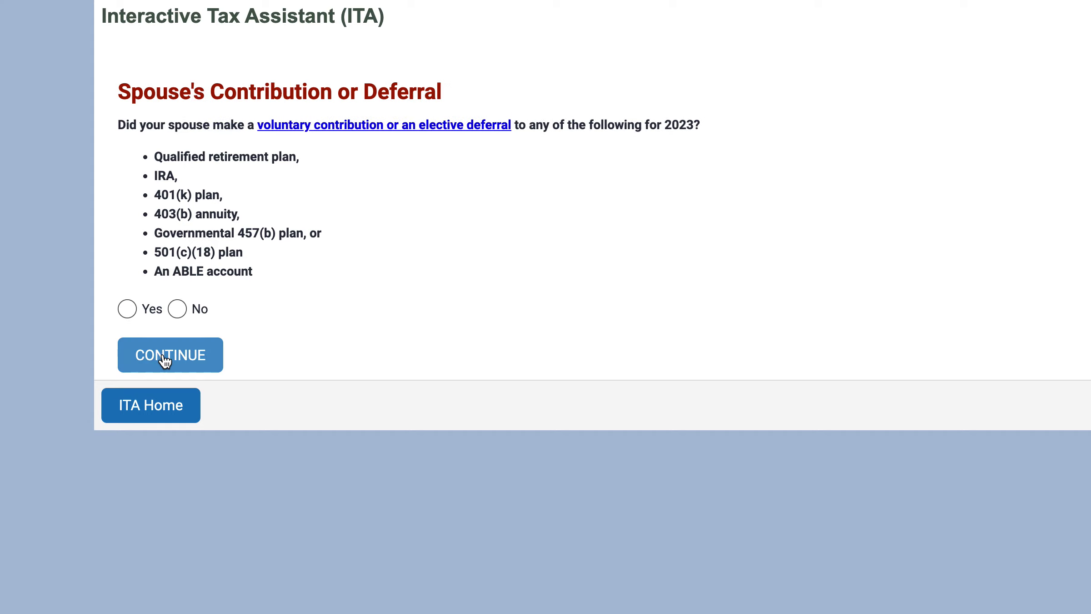
left_click(126, 309)
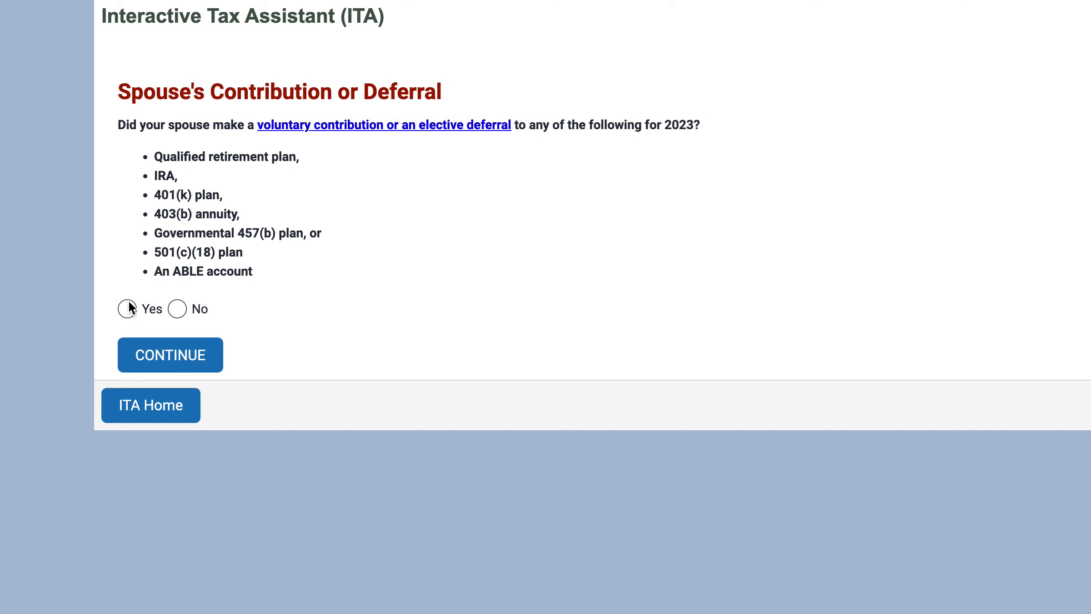
left_click(184, 359)
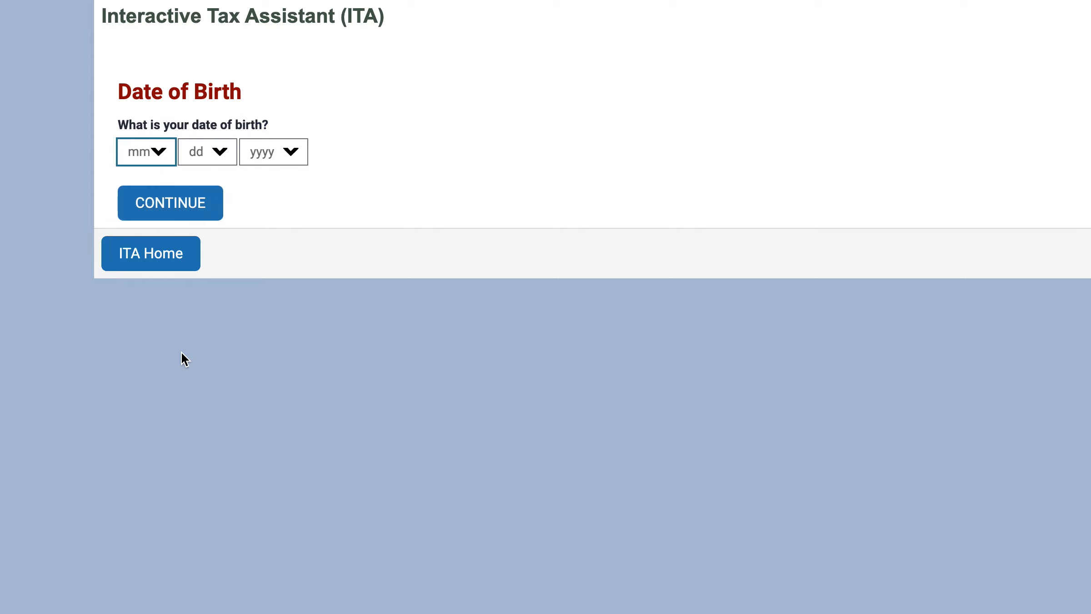
- Enter your date of birth as 04/04/1959 and submit it
left_click(158, 155)
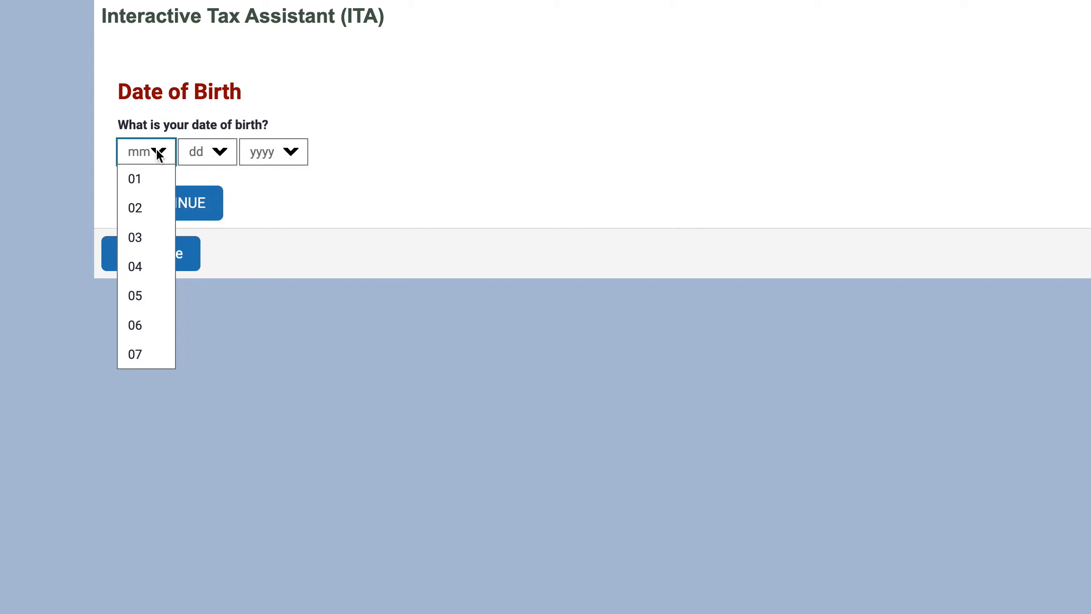
left_click(140, 272)
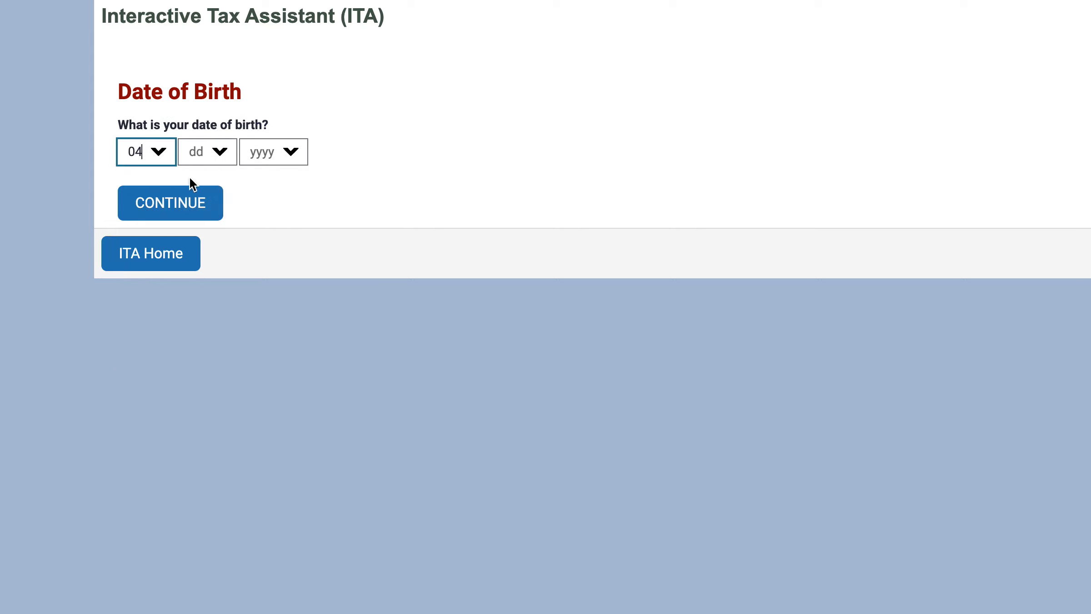
left_click(223, 151)
left_click(210, 275)
left_click(287, 153)
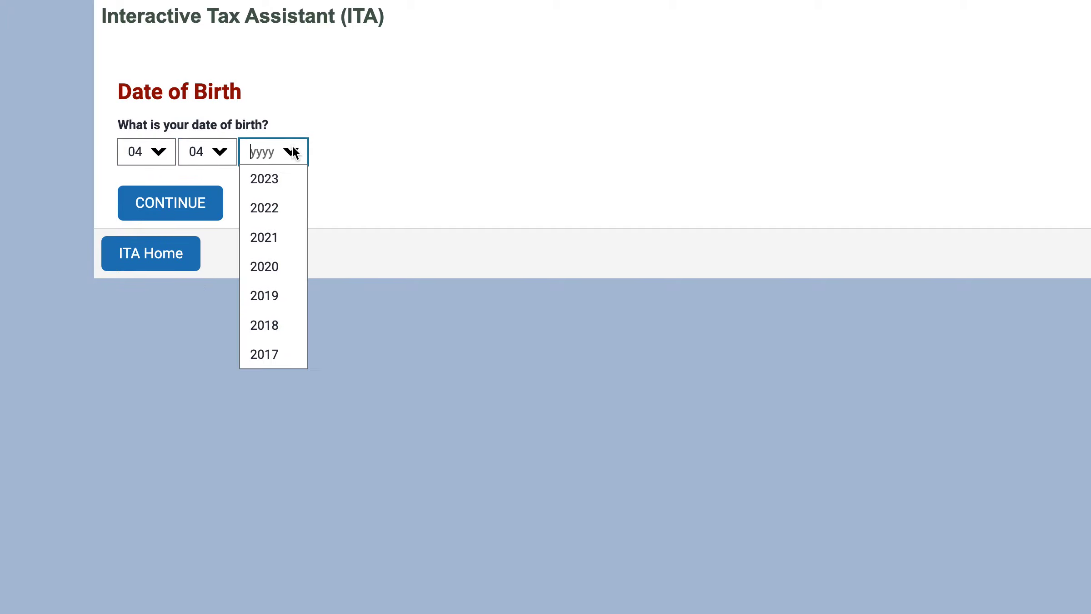
scroll(293, 261, "down", 10)
scroll(295, 263, "down", 15)
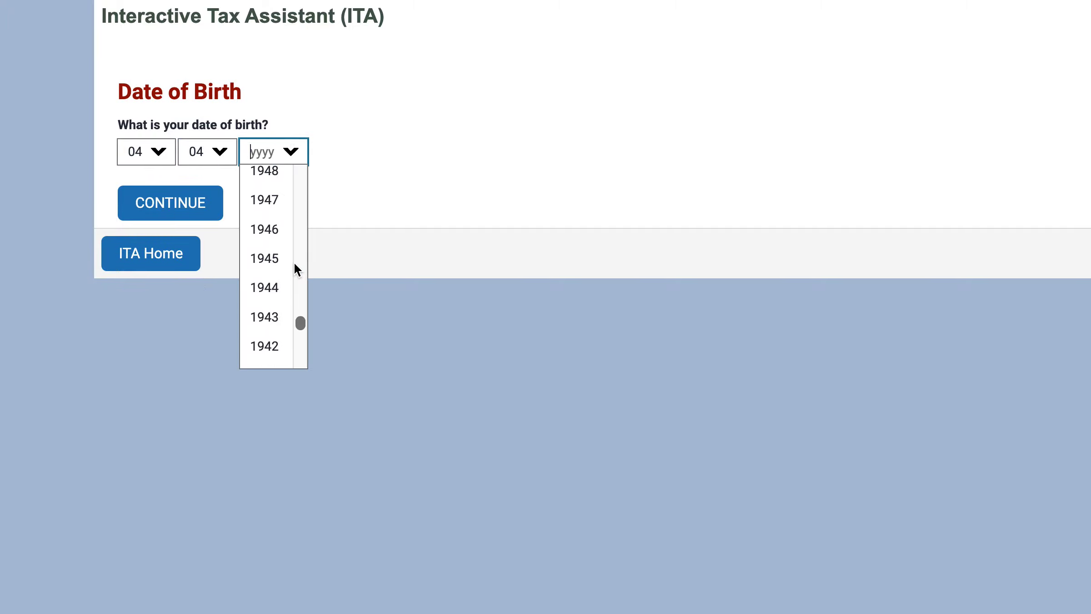
scroll(294, 263, "up", 4)
scroll(277, 253, "up", 1)
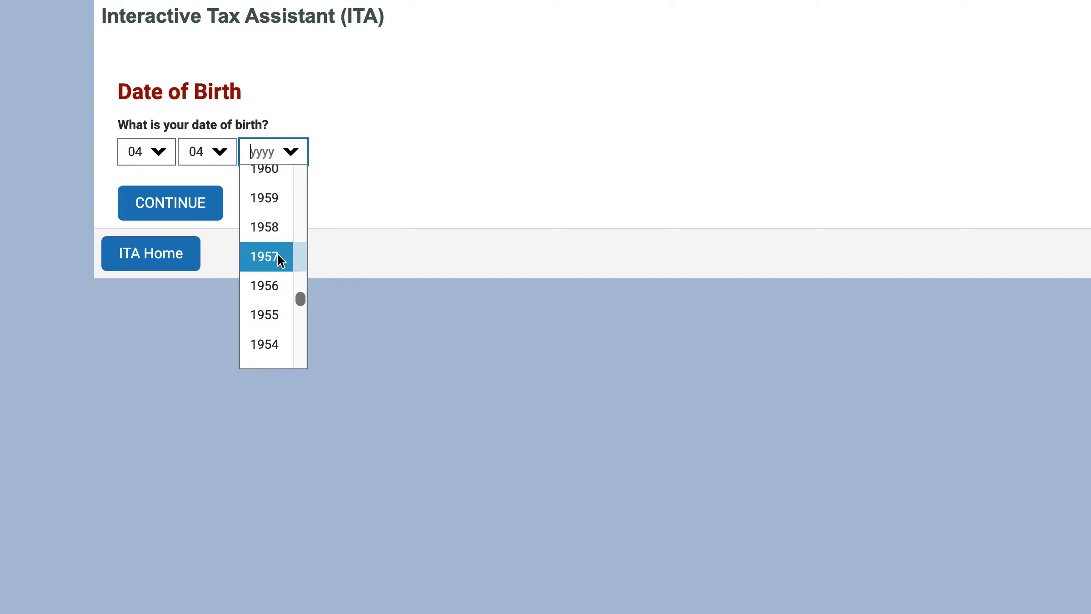
left_click(275, 228)
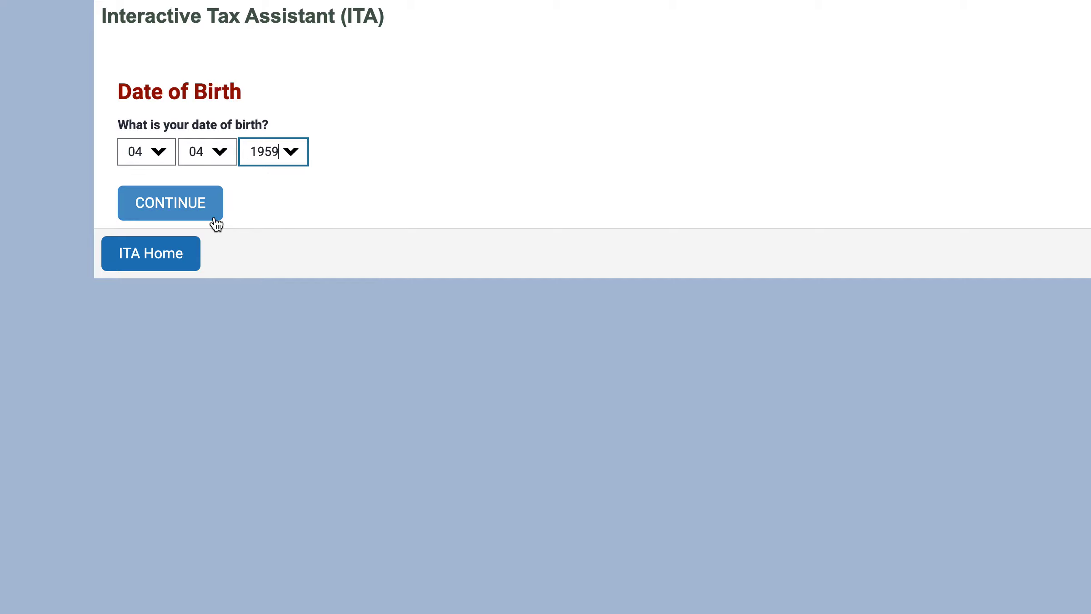
left_click(176, 204)
- Enter your spouse's date of birth as 04/02/1958 and submit it
left_click(161, 153)
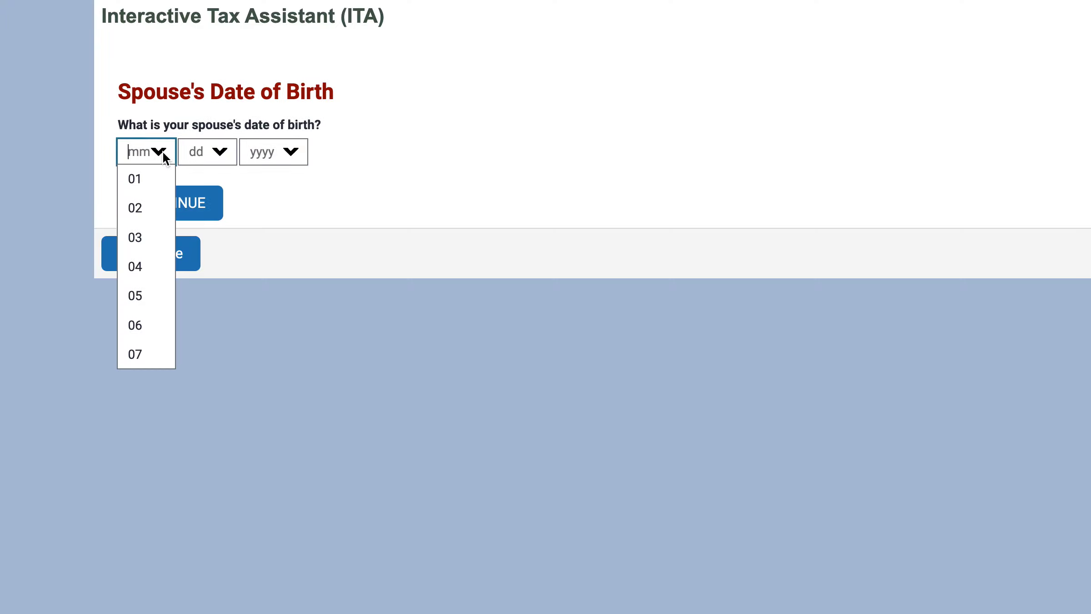
left_click(160, 269)
left_click(226, 150)
left_click(214, 206)
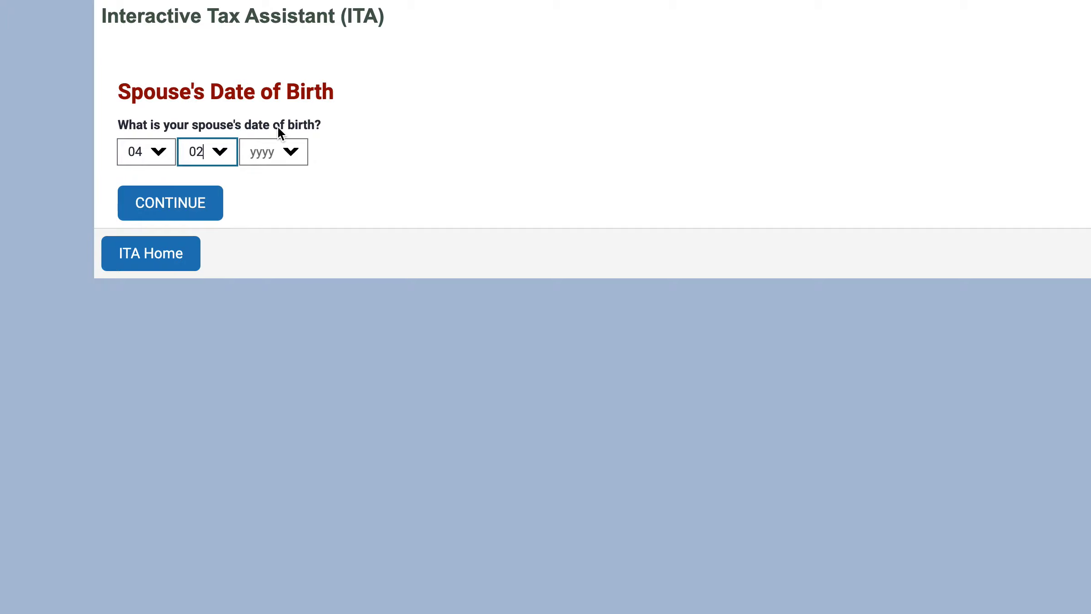
left_click(290, 154)
scroll(286, 214, "down", 20)
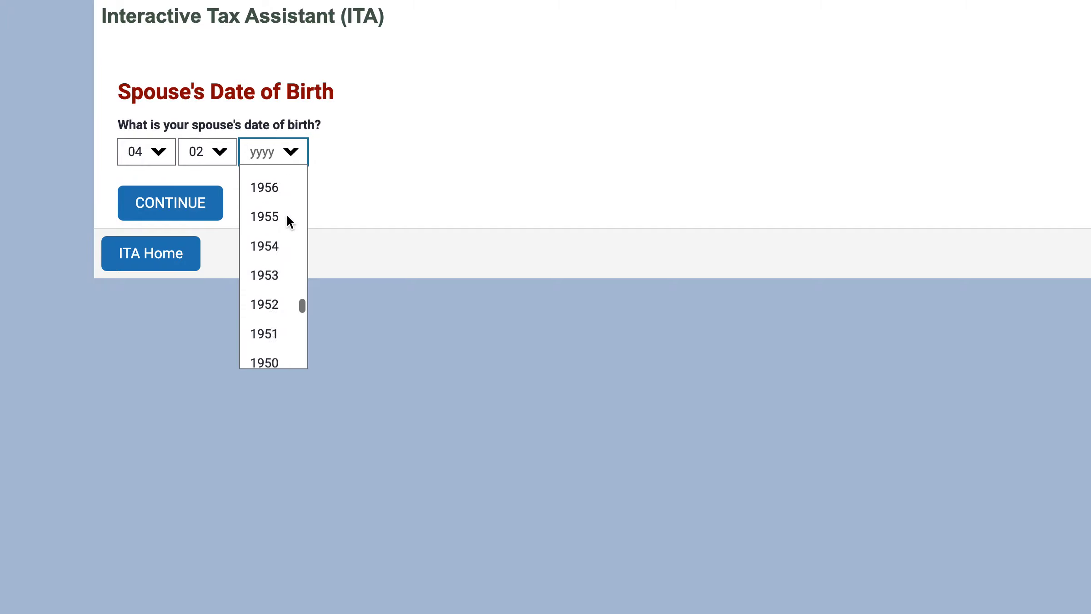
scroll(287, 215, "down", 3)
scroll(287, 214, "up", 3)
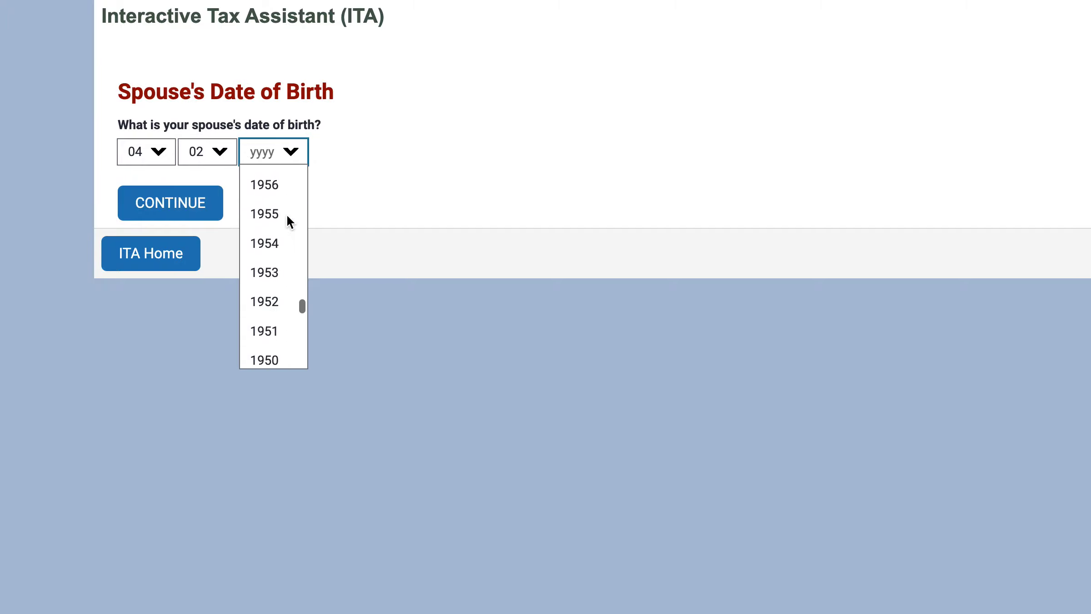
scroll(286, 215, "up", 2)
left_click(283, 181)
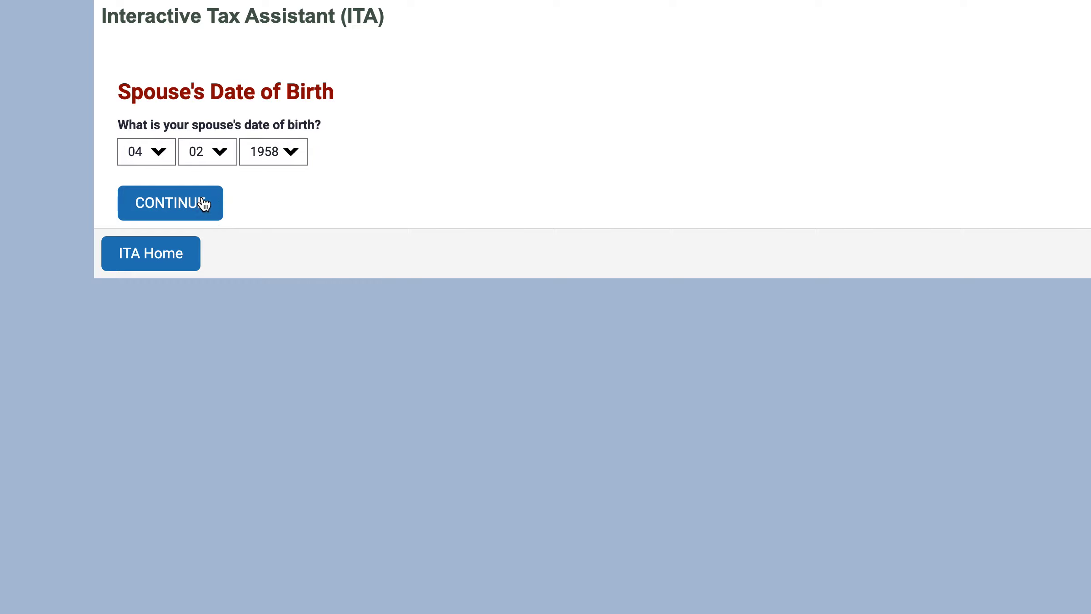
left_click(204, 204)
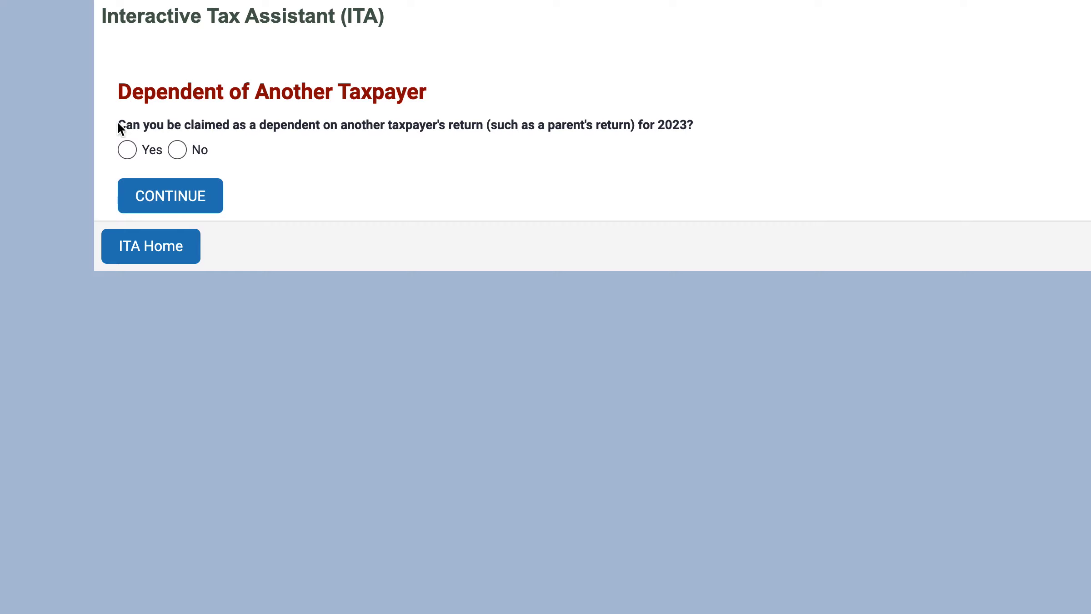
- Answer No to both you and your spouse being claimed as dependents
left_click(180, 152)
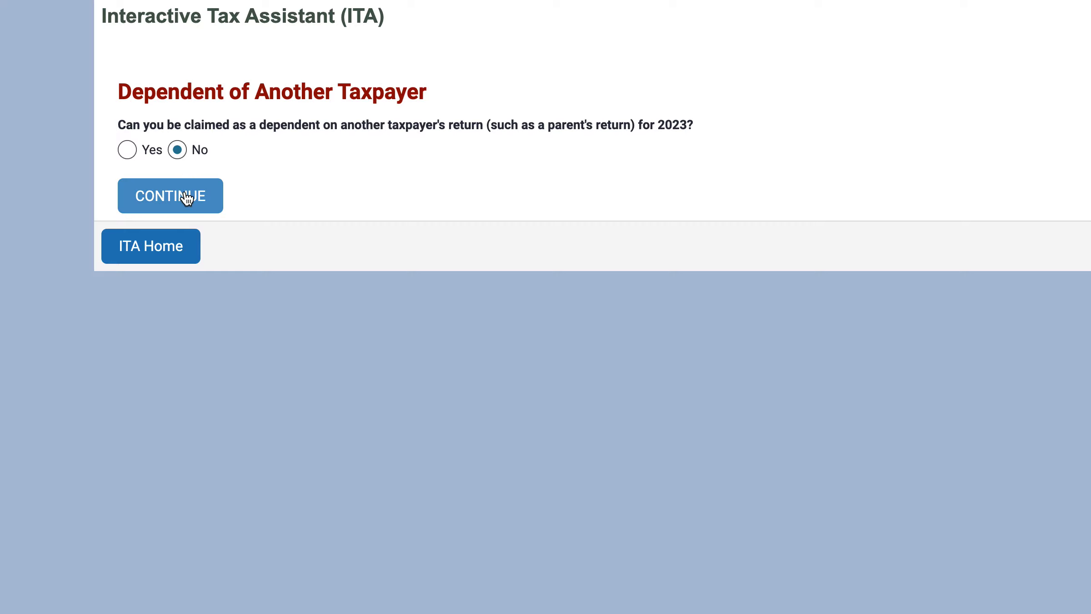
left_click(187, 198)
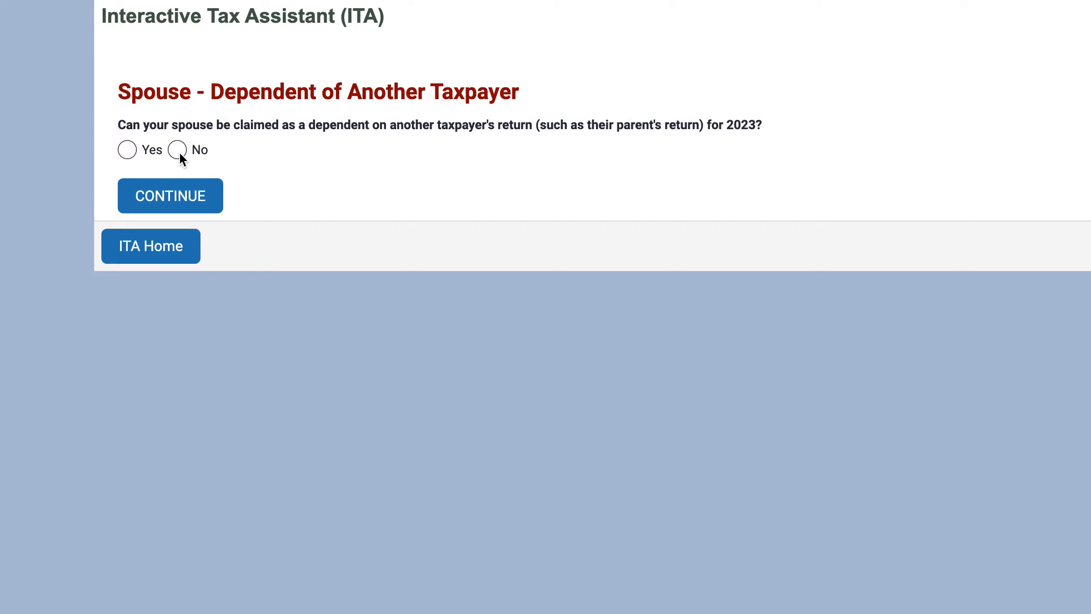
left_click(178, 151)
left_click(185, 197)
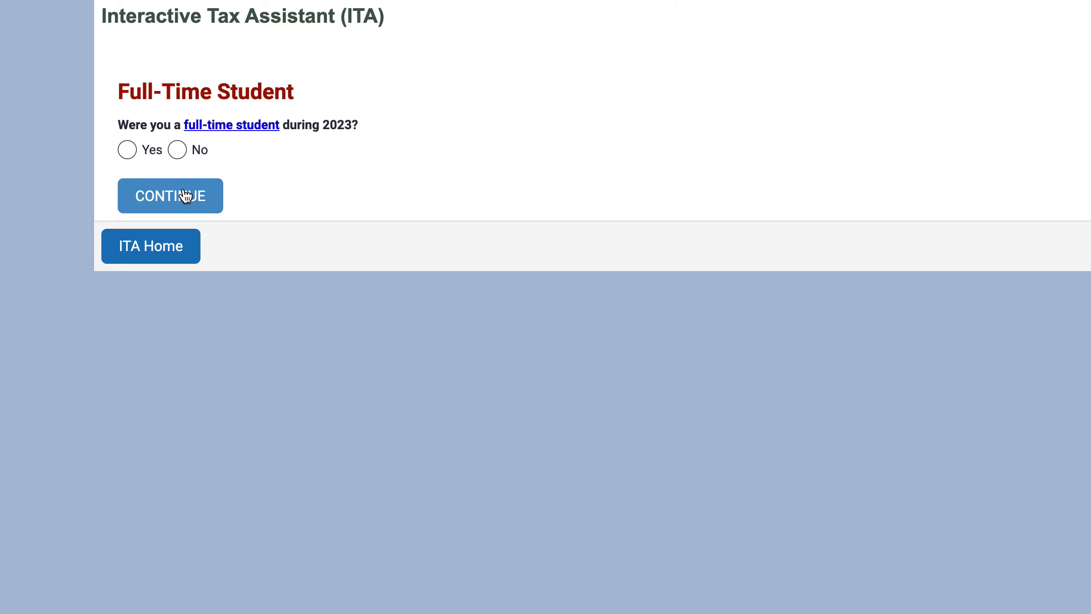
- Answer No to being a full-time student and read the full-time student definition
left_click(174, 151)
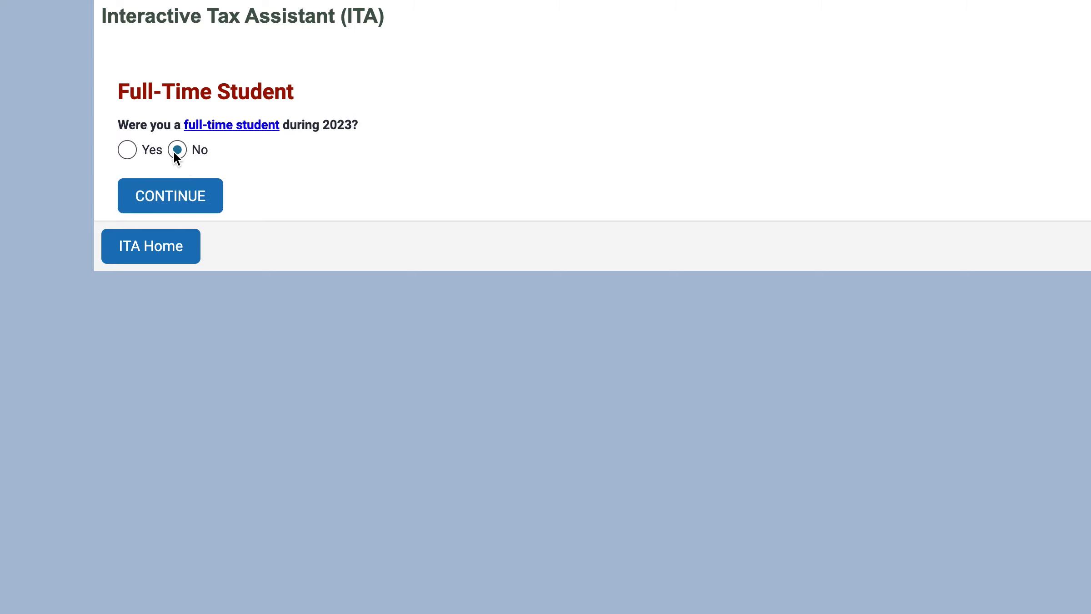
left_click(177, 198)
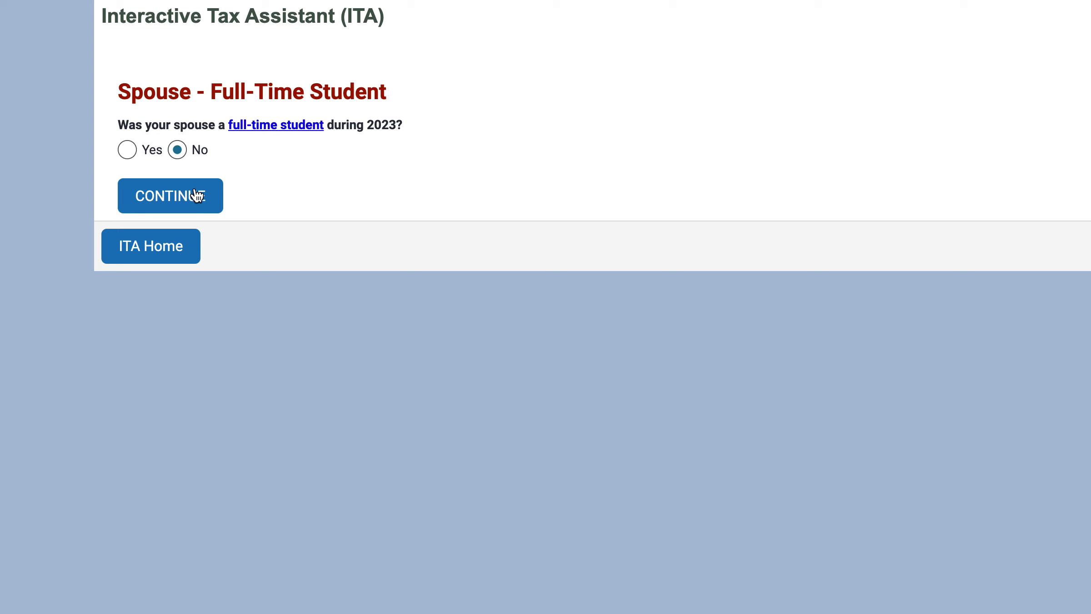
left_click(278, 126)
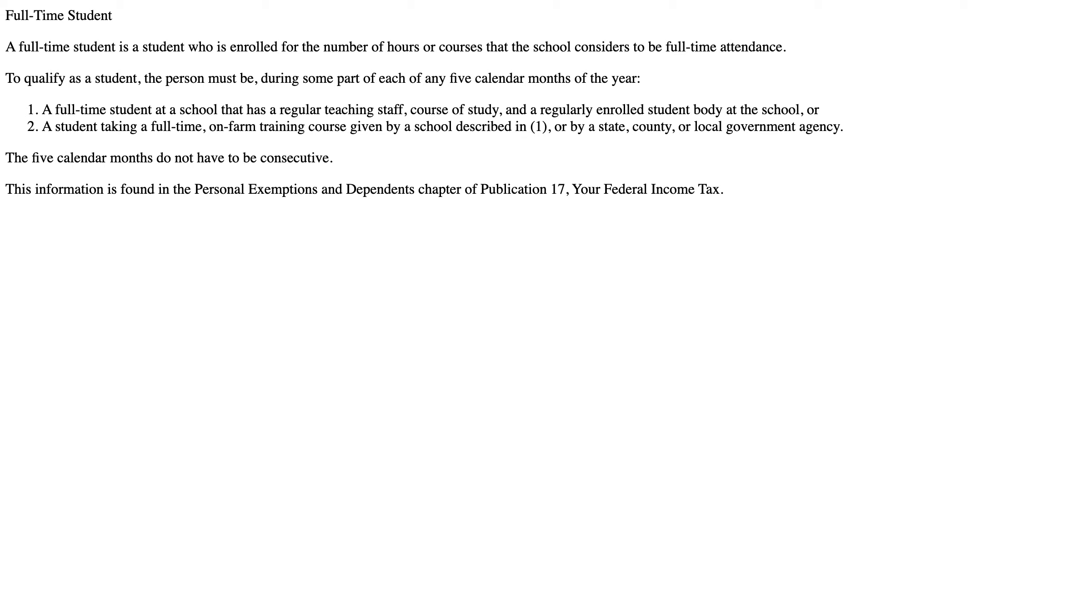
key("super+w")
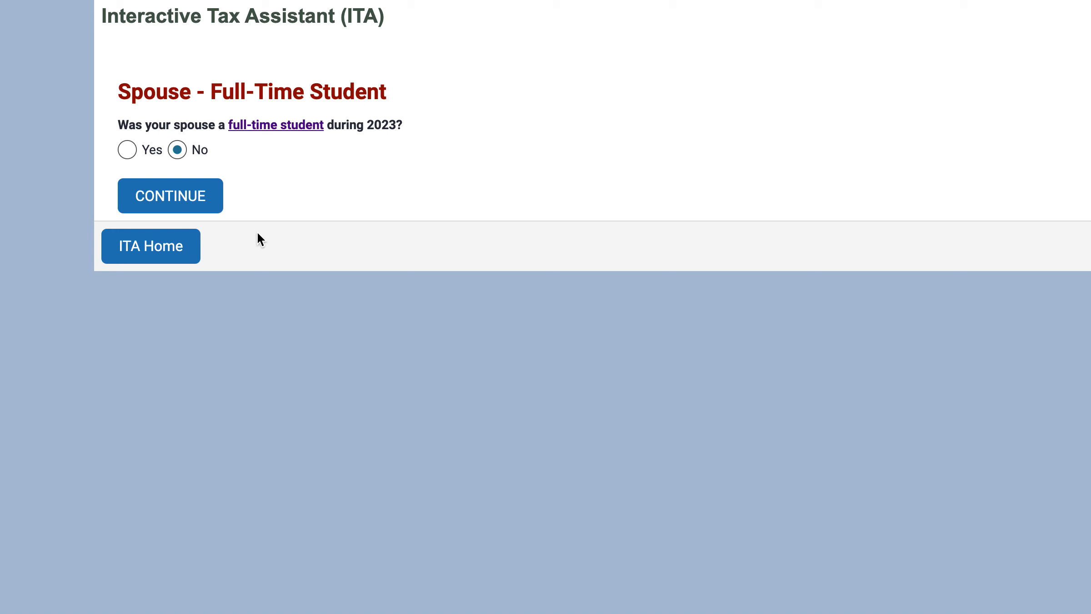
- Submit the spouse's student answer and answer No to the retirement plan distribution questions
left_click(181, 195)
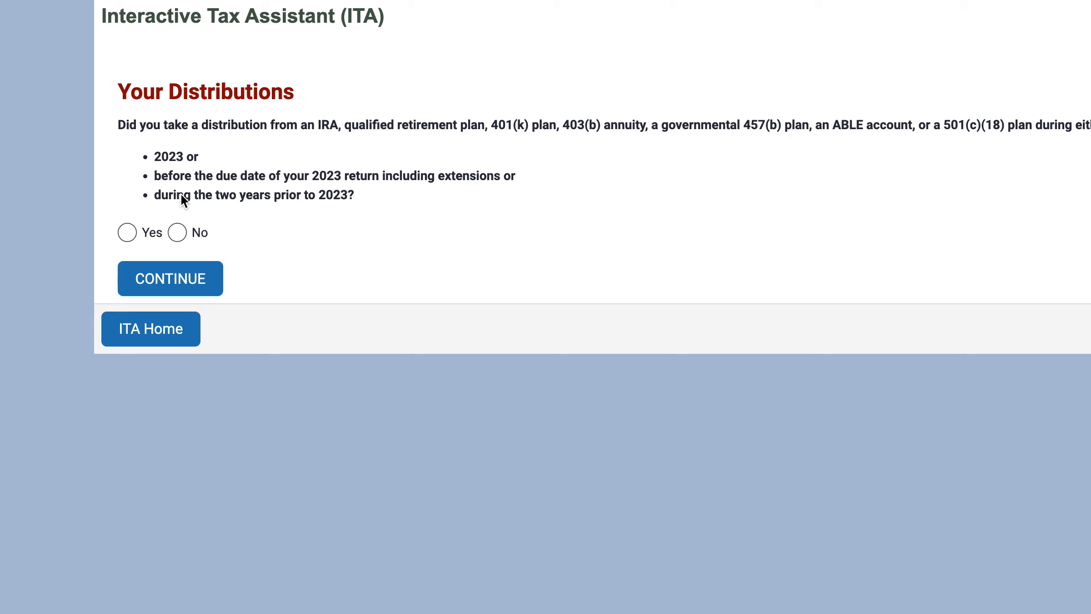
left_click(179, 236)
left_click(182, 275)
left_click(184, 275)
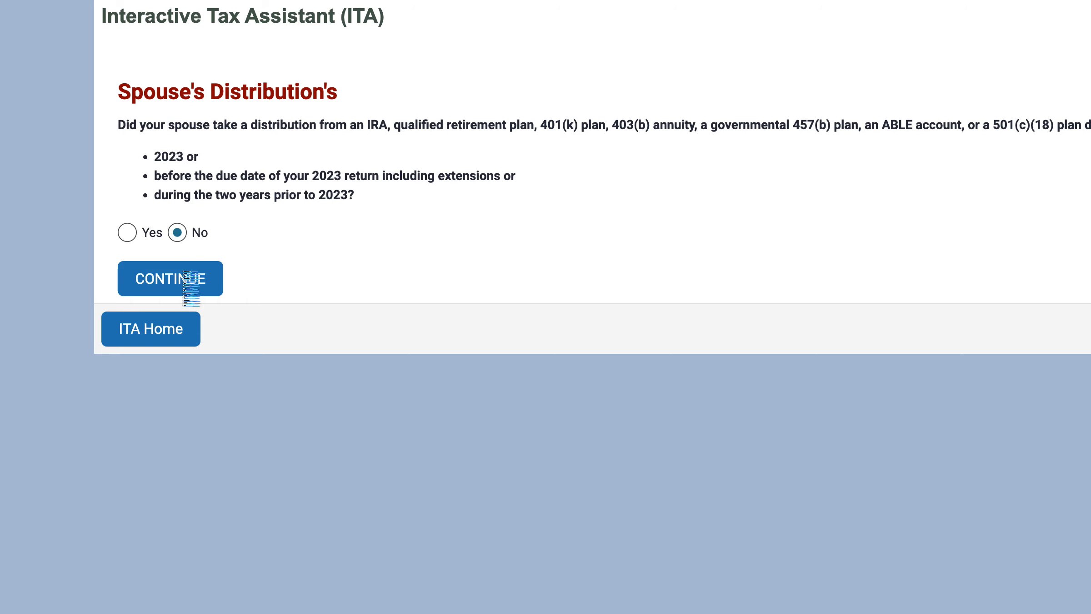